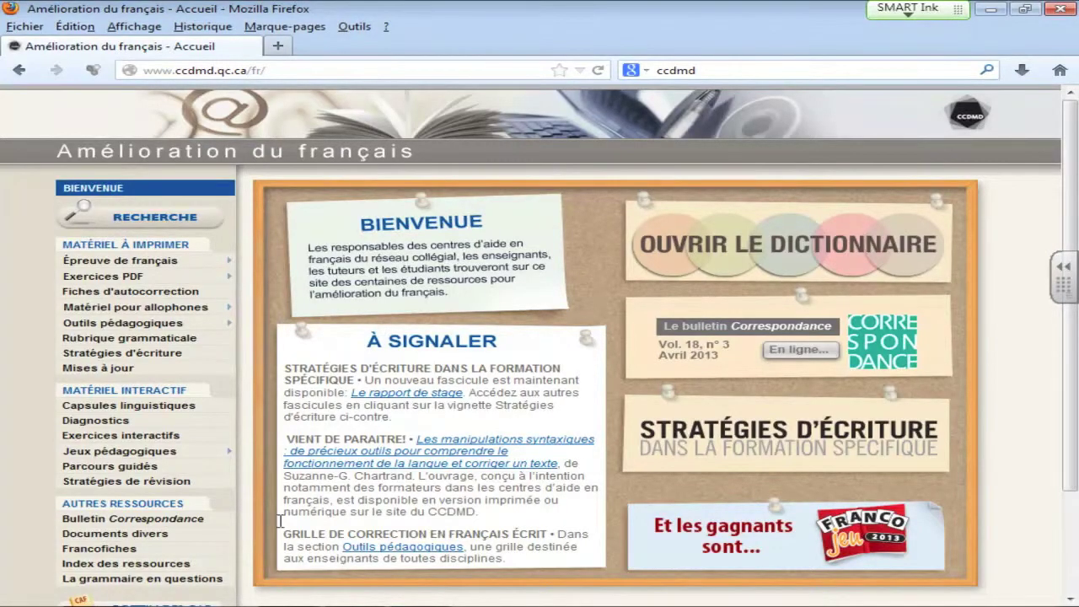
Step: Open the "Antonymes, contexte simple" exercise from the Vocabulaire category of Exercices PDF and maximize its window
mouse_move(221, 265)
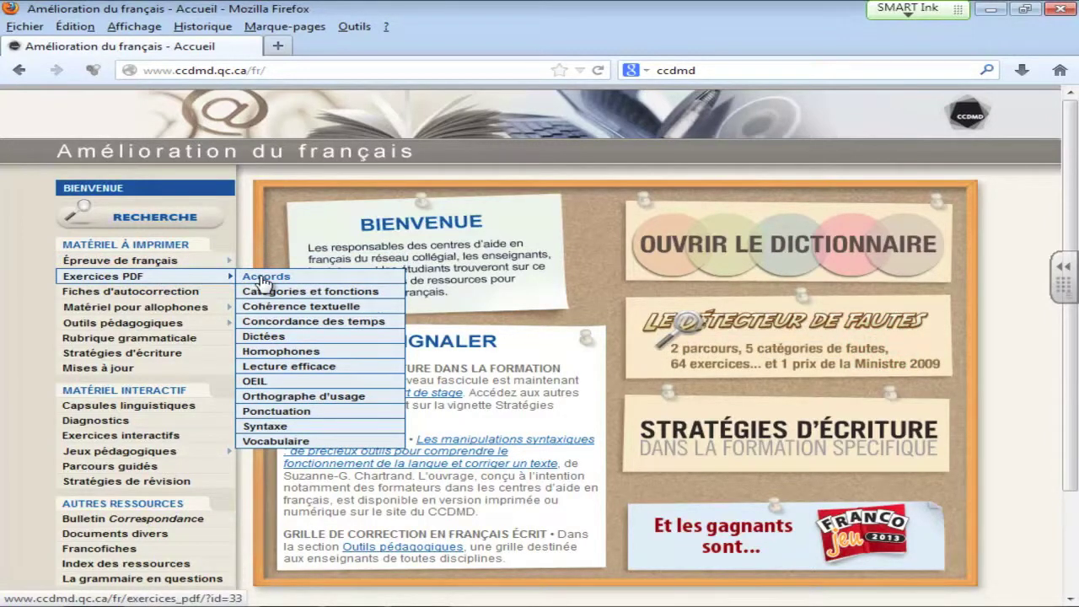
left_click(289, 445)
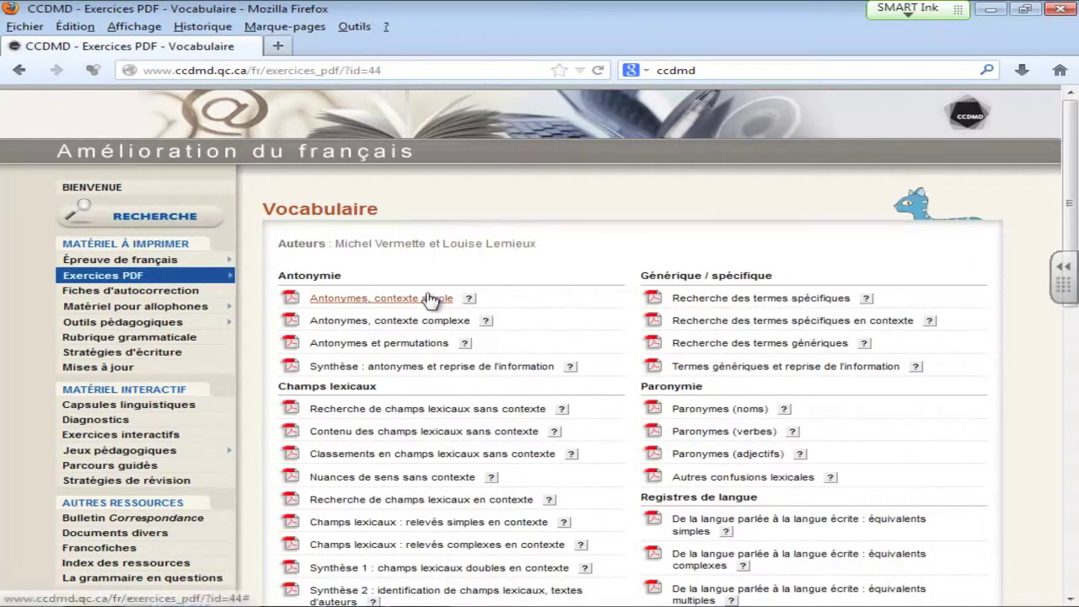
left_click(429, 300)
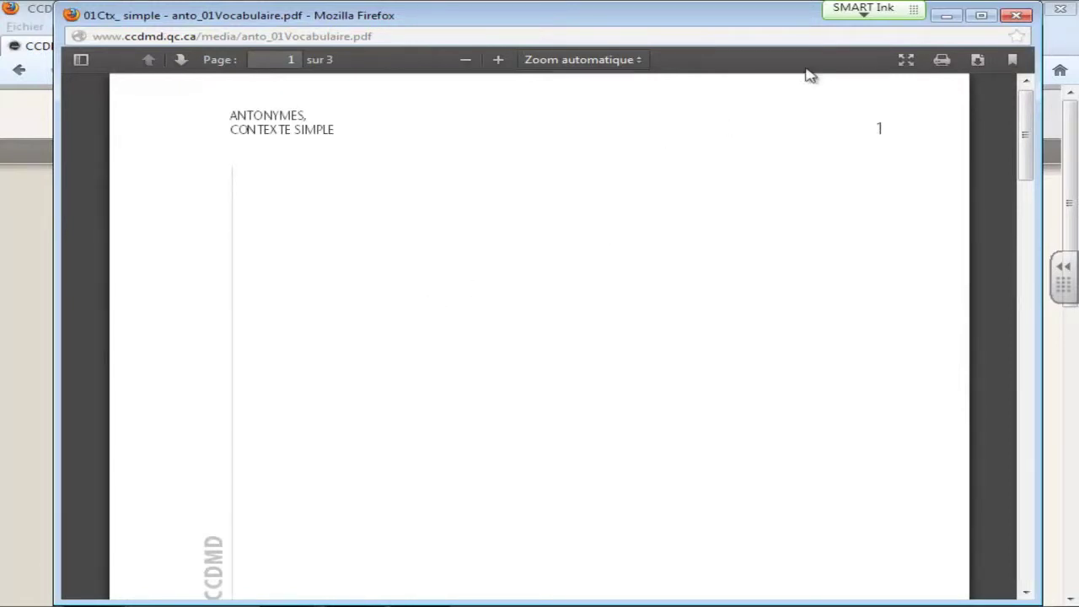
left_click(980, 15)
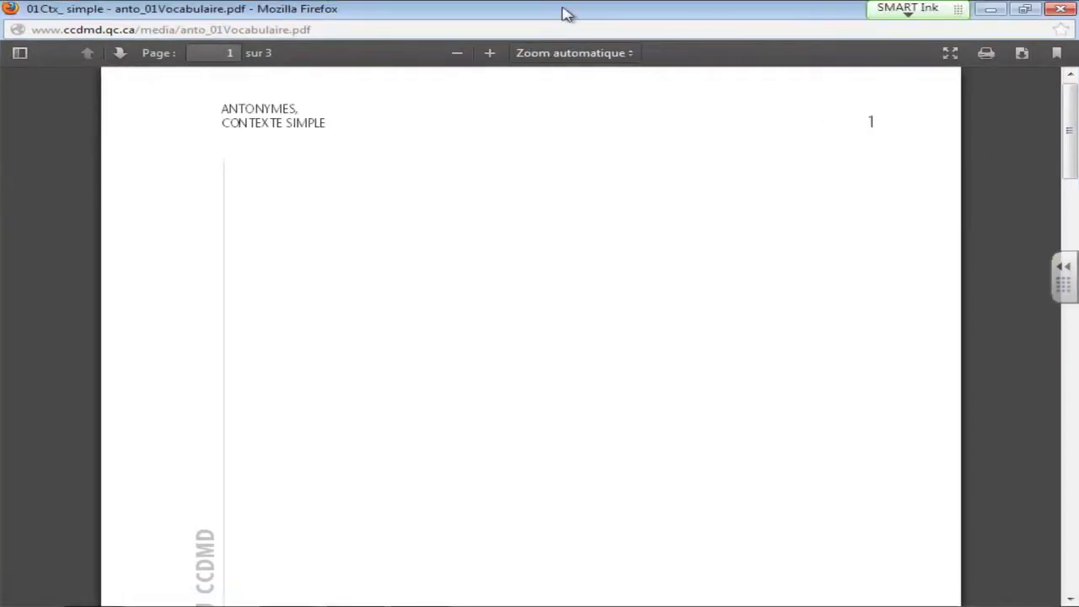
Step: Show the page thumbnails beside the opened antonyms PDF
left_click(321, 29)
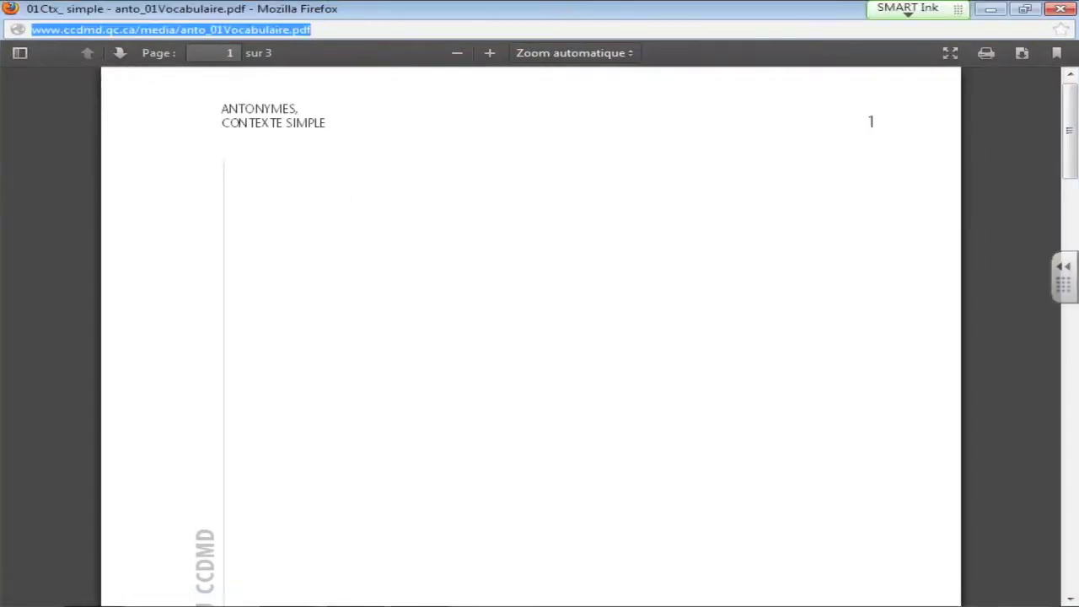
left_click(504, 575)
scroll(579, 542, "down", 2)
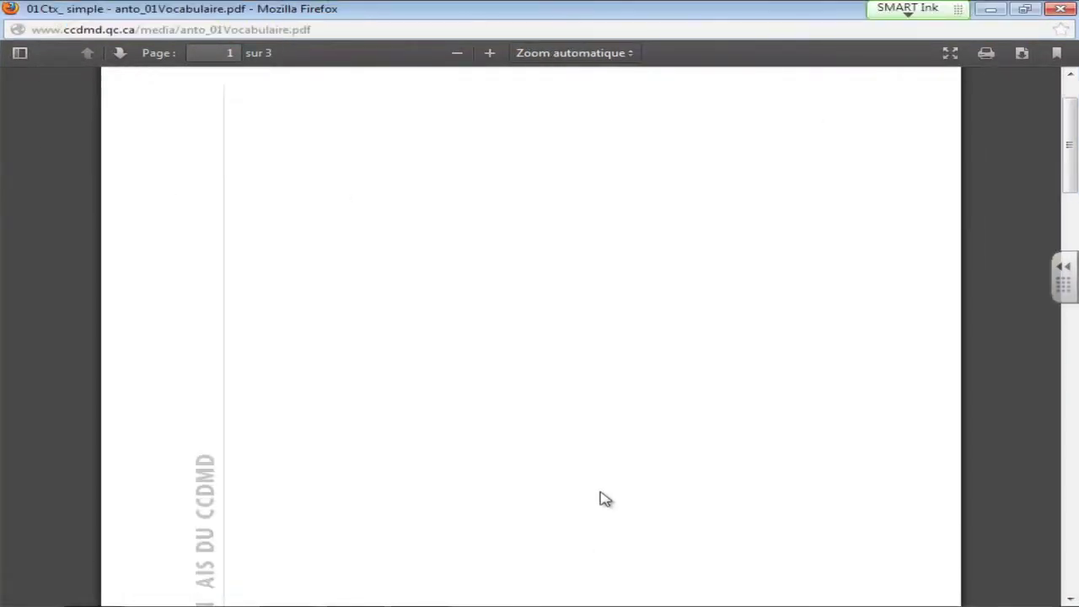
left_click(20, 54)
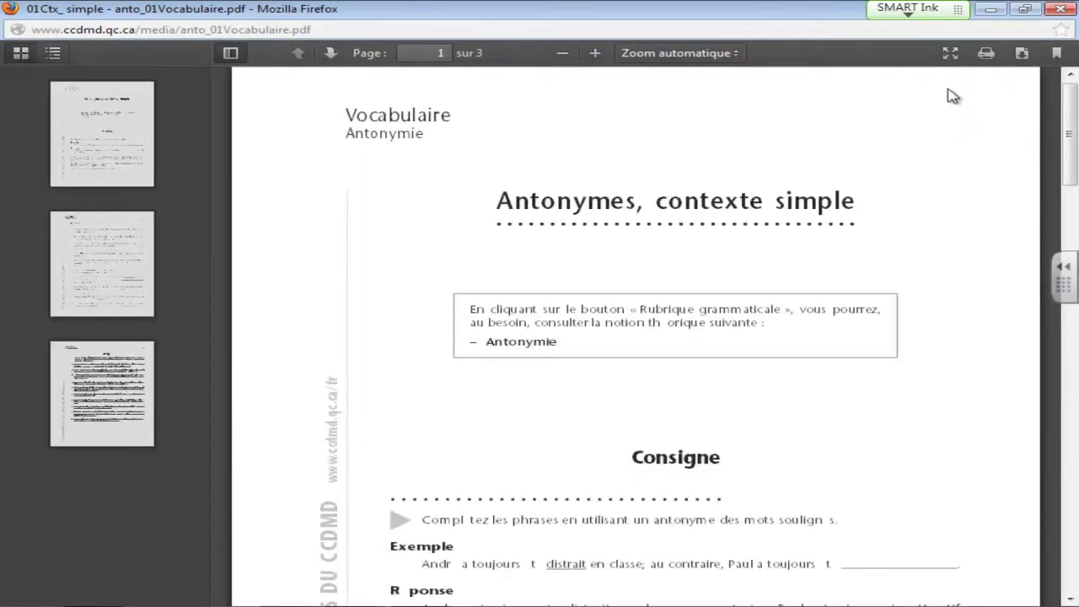
Step: Download the PDF and save it to the Bureau folder as anto_01Vocabulaire
left_click(1022, 54)
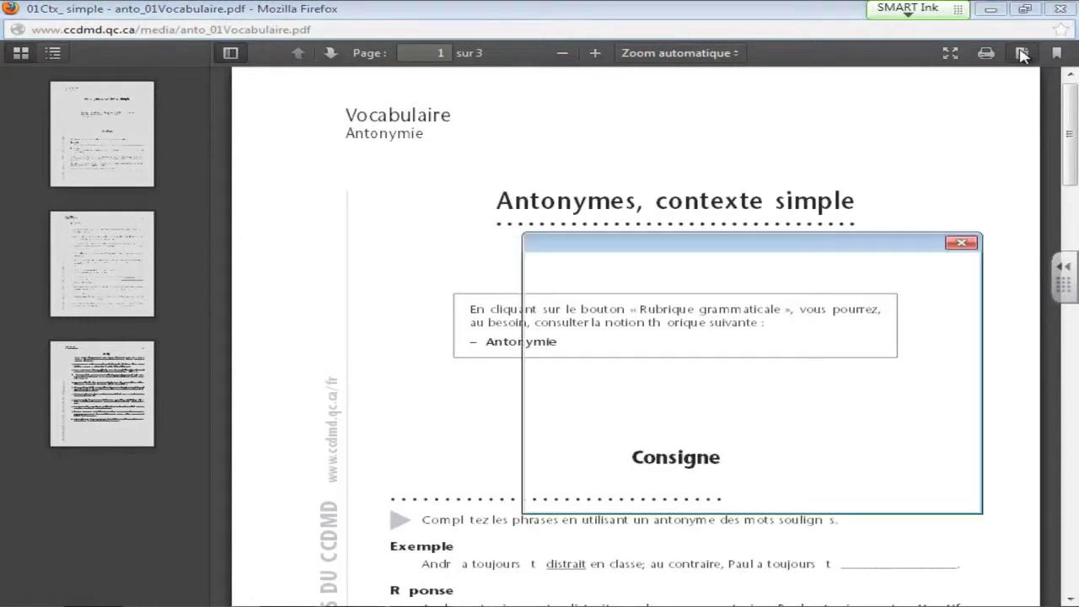
left_click(850, 469)
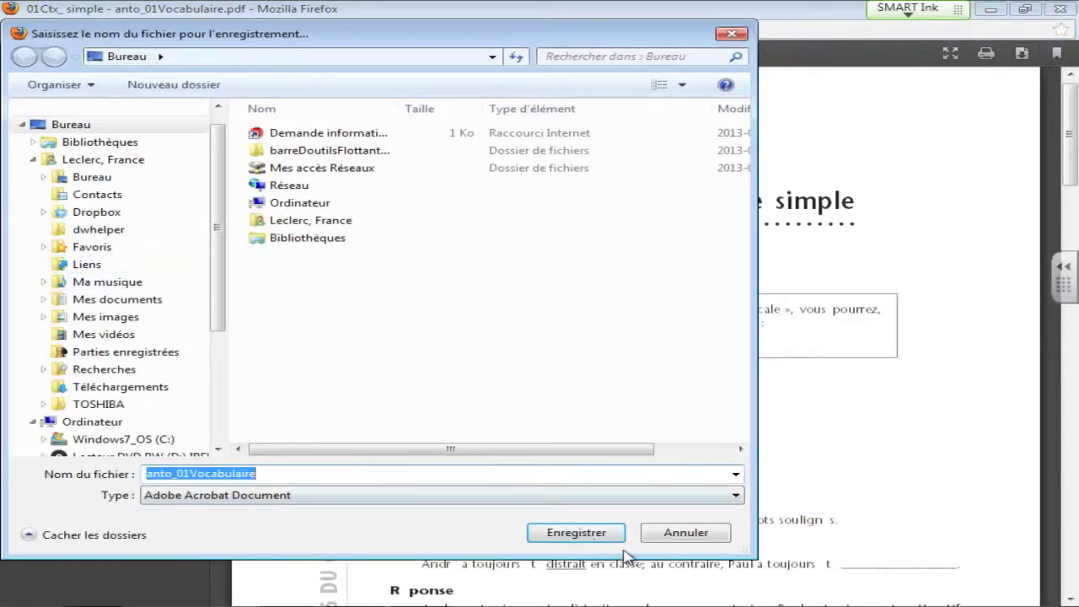
left_click(595, 532)
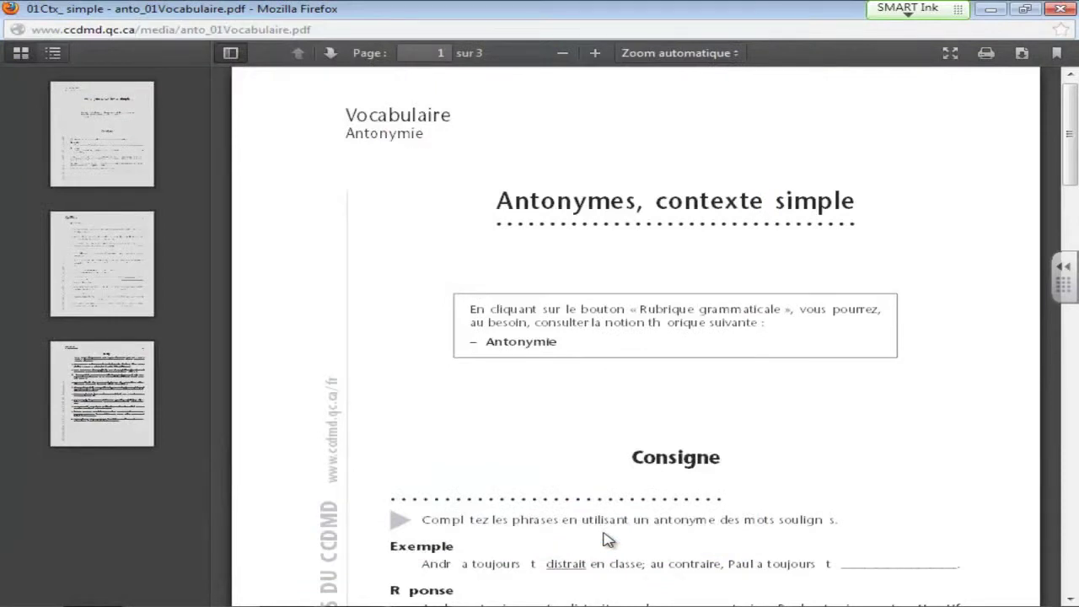
Step: Switch to the desktop and move the anto_01Vocabulaire file away from the other icons to an empty area
key("alt+Tab")
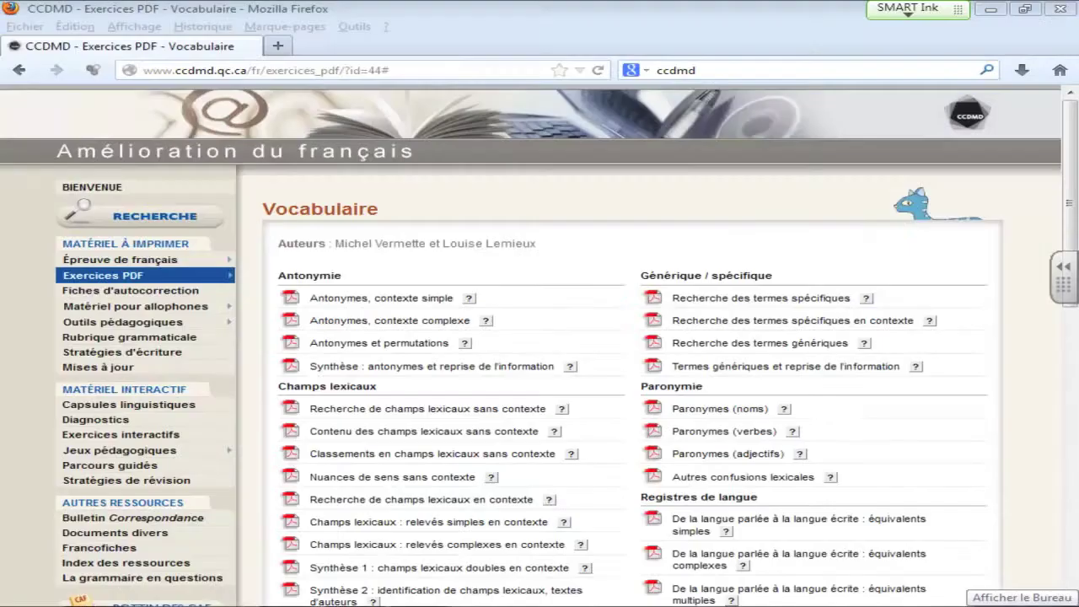
left_click(1076, 603)
double_click(91, 140)
left_click_drag(59, 253, 380, 145)
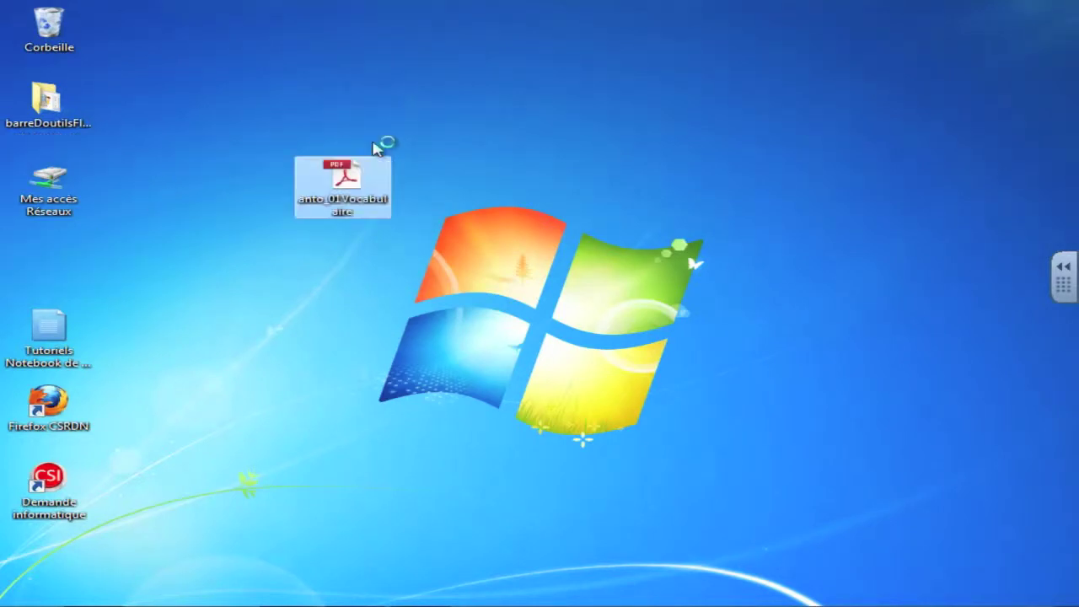
left_click(351, 313)
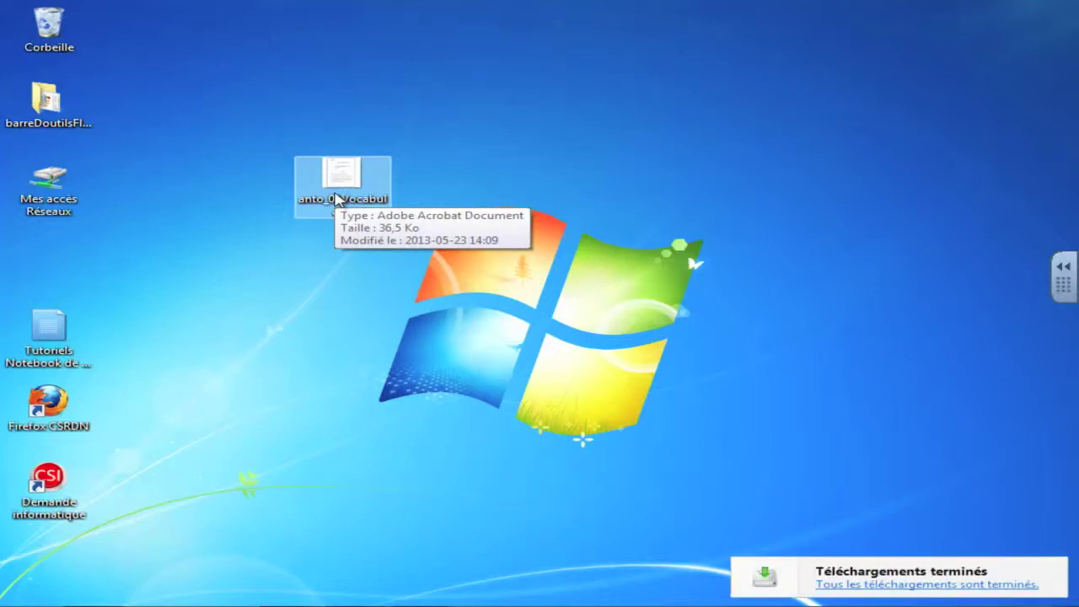
Step: Open anto_01Vocabulaire in Adobe Reader and handwrite "distrait" in green ink on the blank of the Exemple sentence
double_click(349, 183)
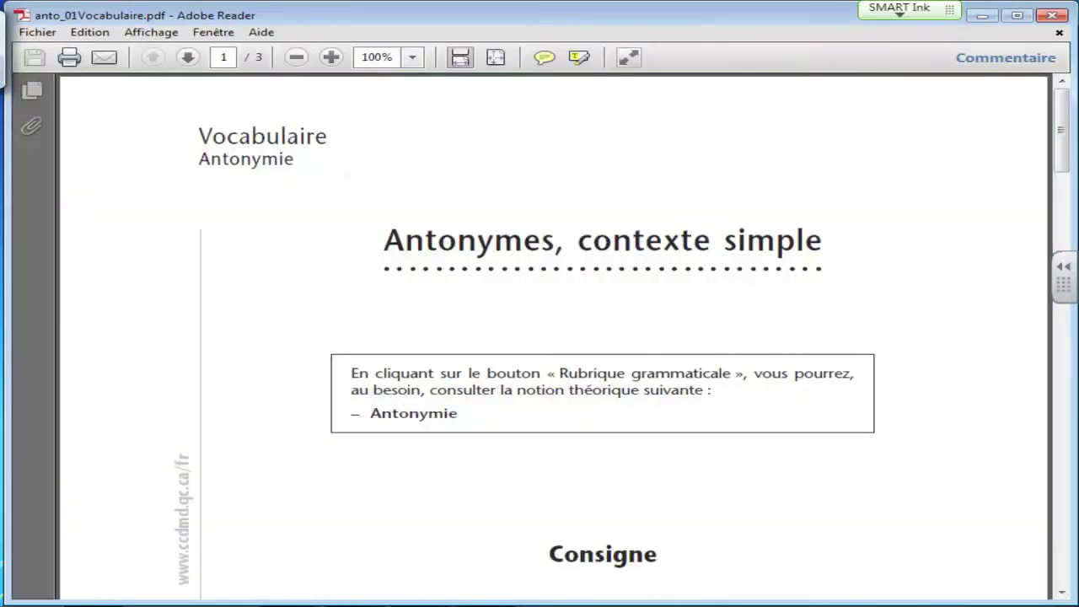
scroll(557, 337, "down", 10)
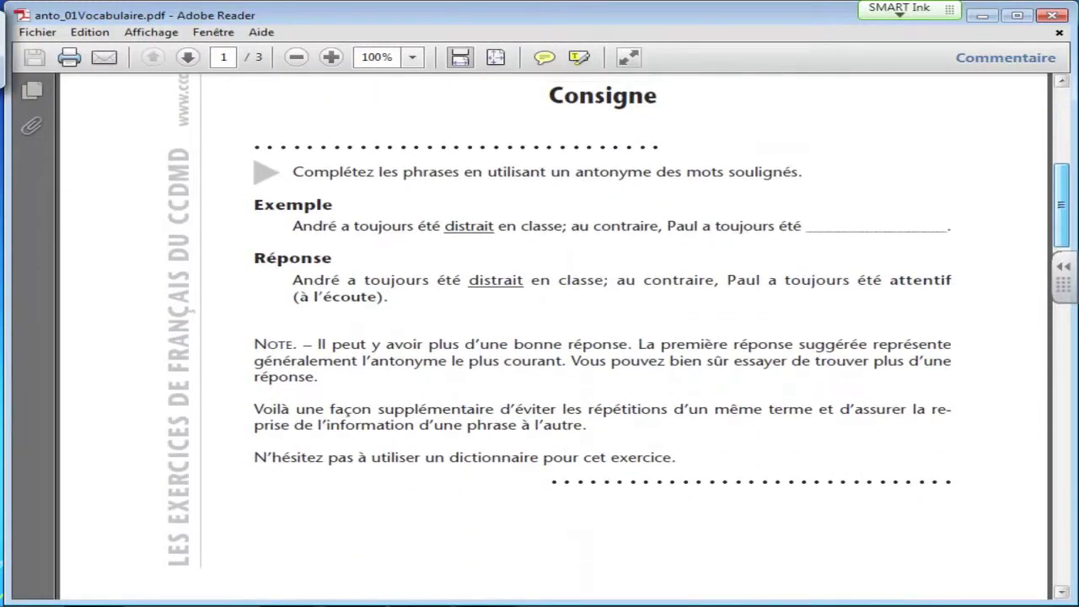
scroll(557, 337, "up", 1)
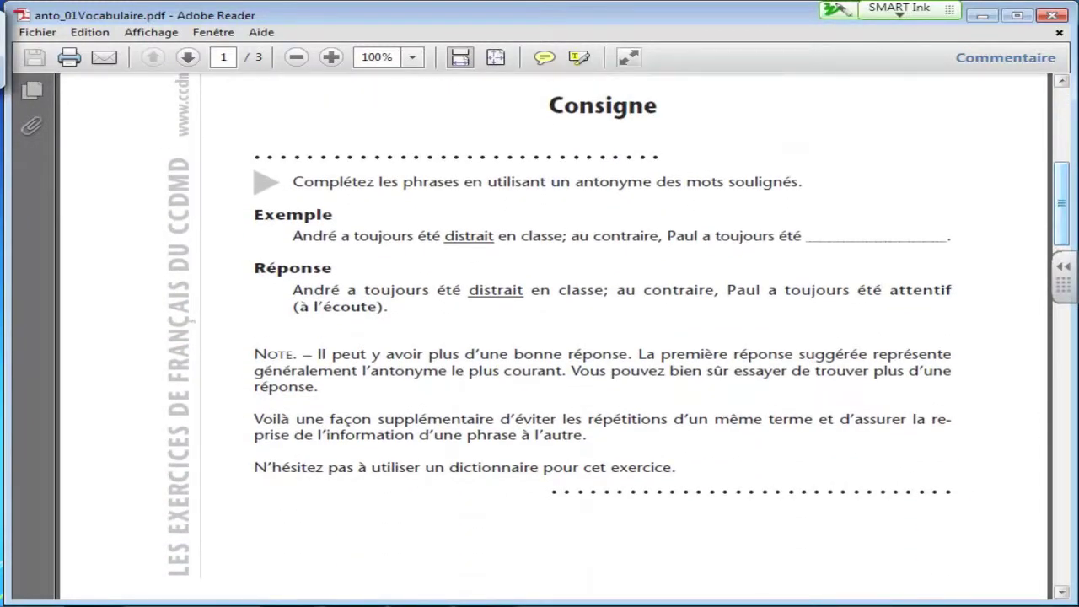
mouse_move(811, 246)
left_mouse_down()
mouse_move(997, 236)
mouse_move(988, 212)
left_mouse_up()
left_click_drag(879, 216, 916, 211)
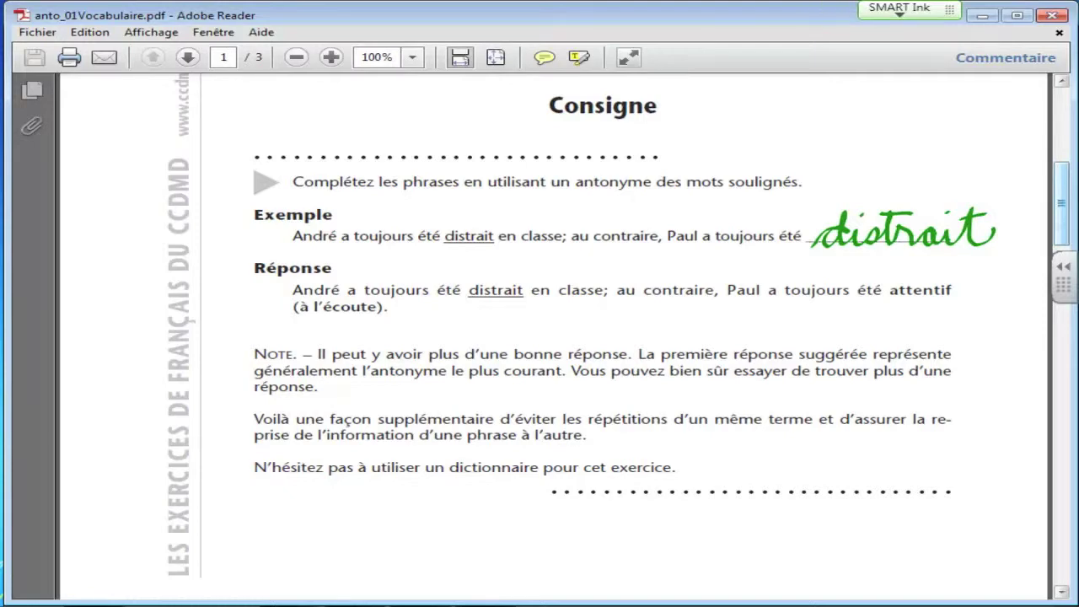
Step: Check whether the handwritten word moves with the page text, and close the PDF in Adobe Reader
scroll(553, 337, "down", 8)
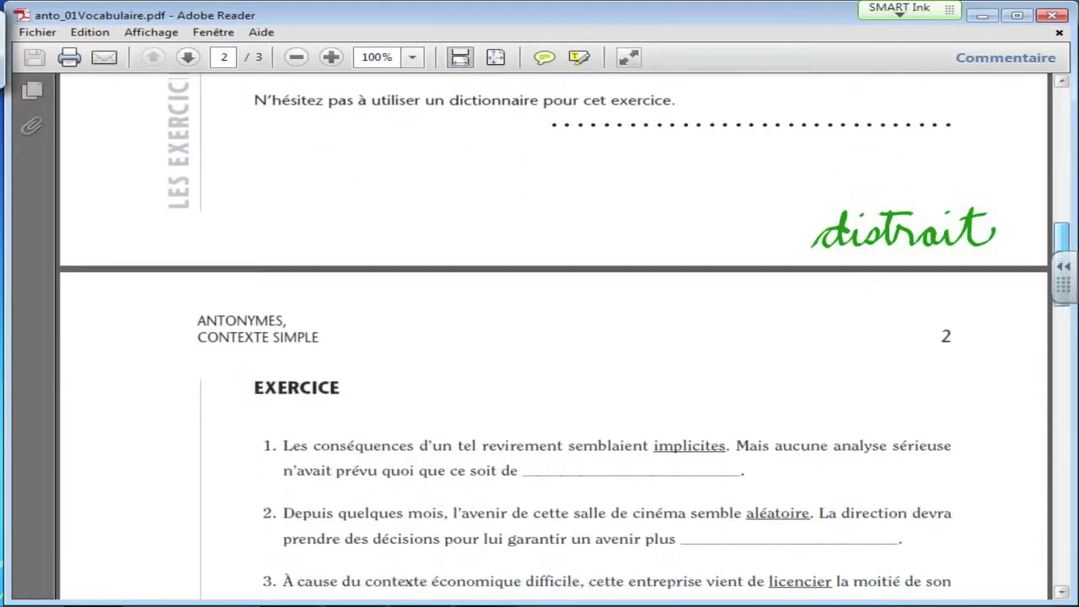
scroll(553, 337, "up", 6)
scroll(553, 338, "up", 8)
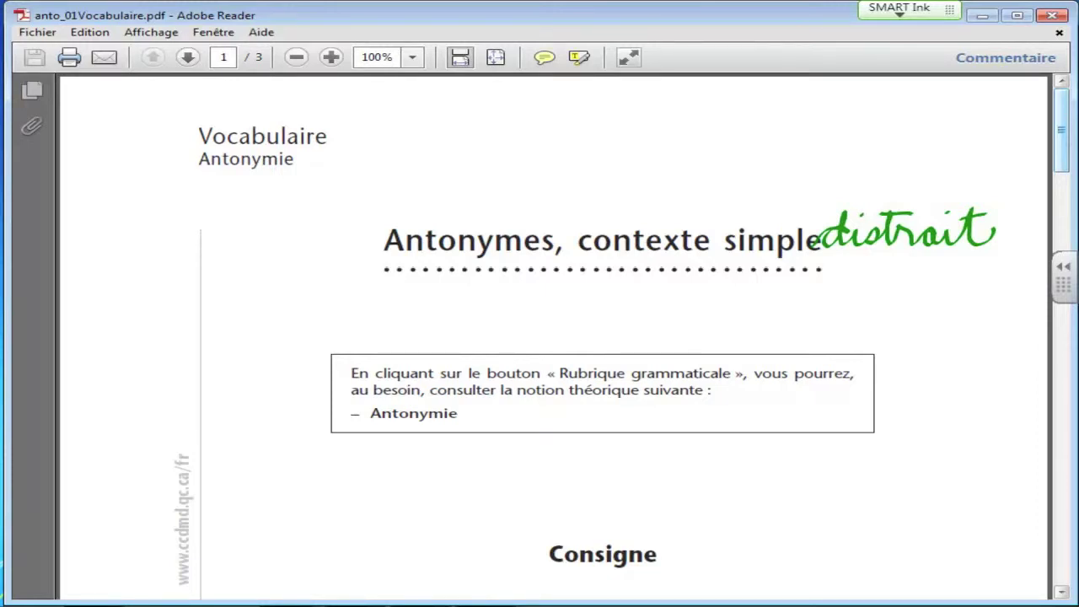
left_click(1051, 15)
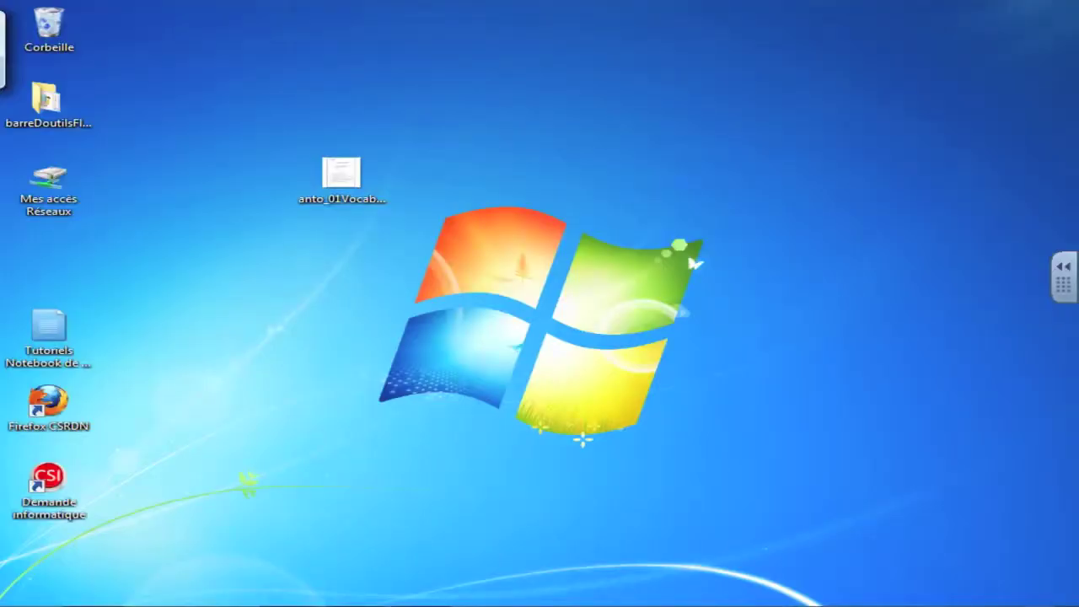
Step: Open the anto_01Vocabulaire file with SMART Ink Document Viewer, making it the default program for this file type
left_click(342, 179)
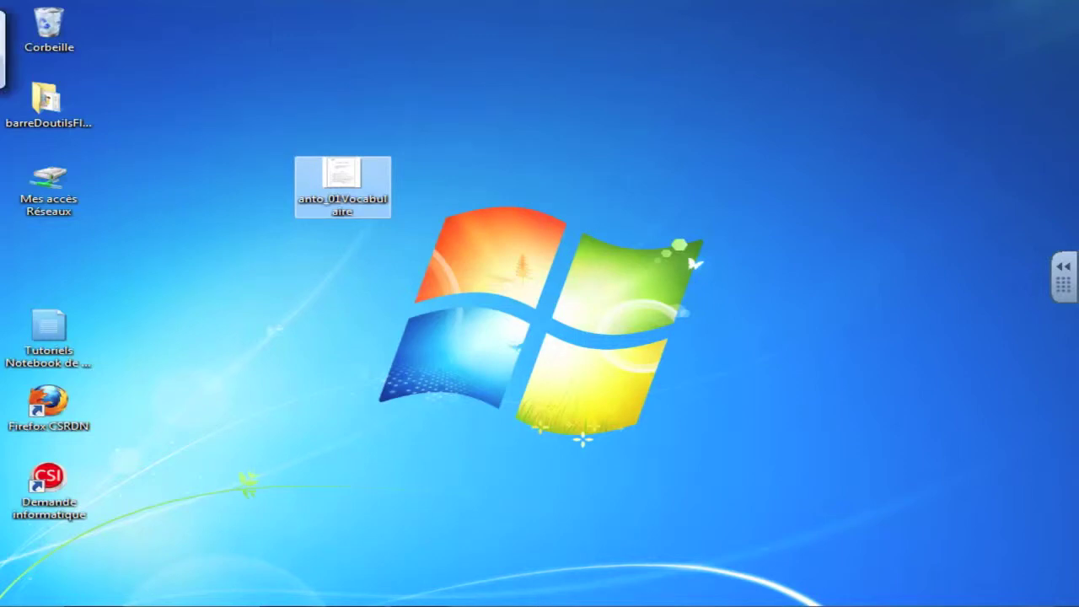
right_click(344, 183)
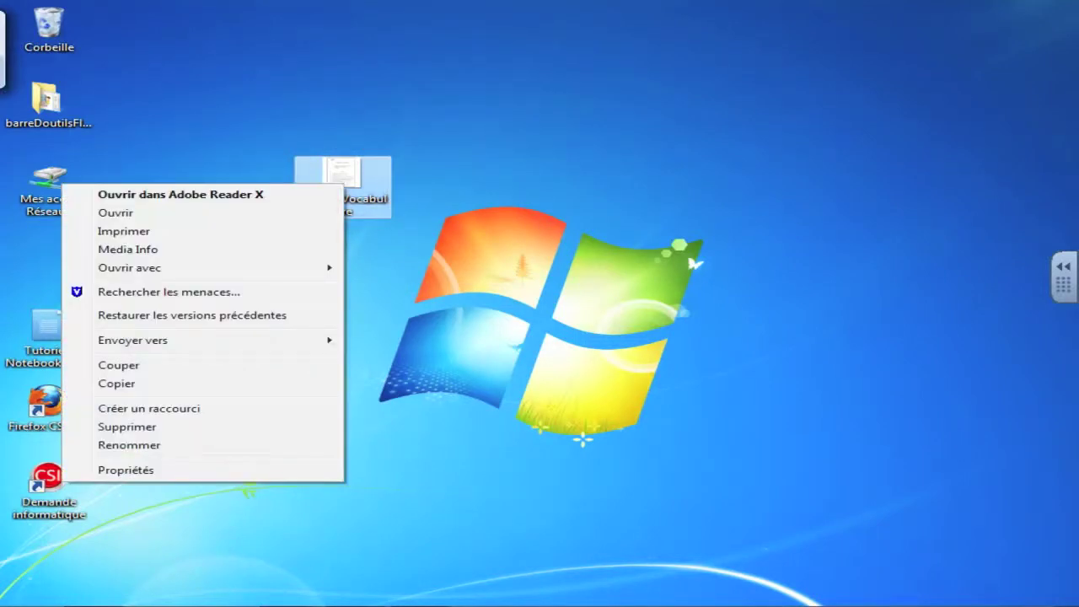
left_click(229, 267)
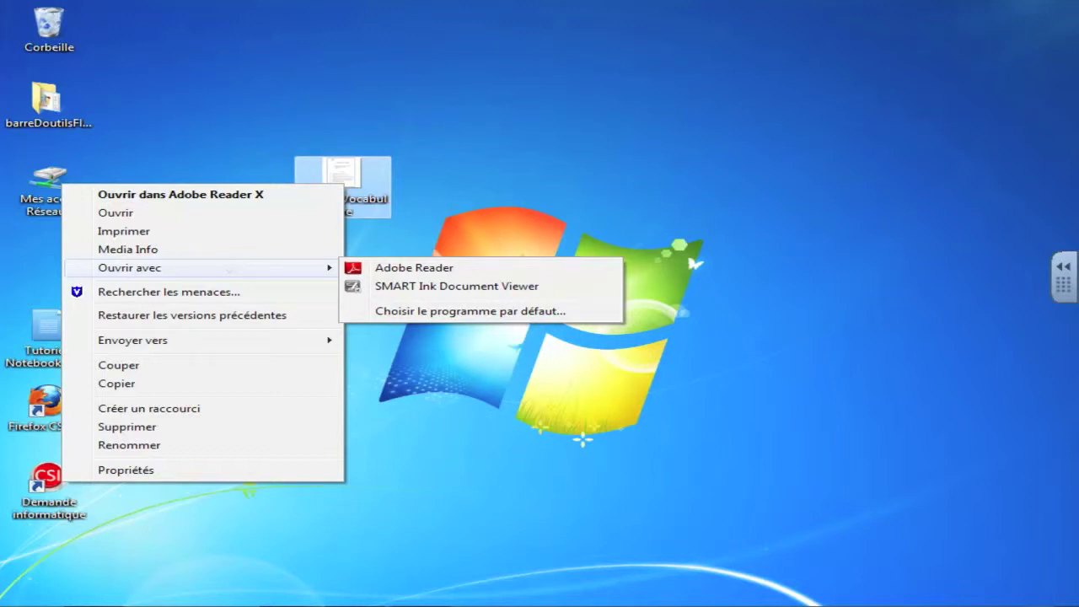
left_click(477, 310)
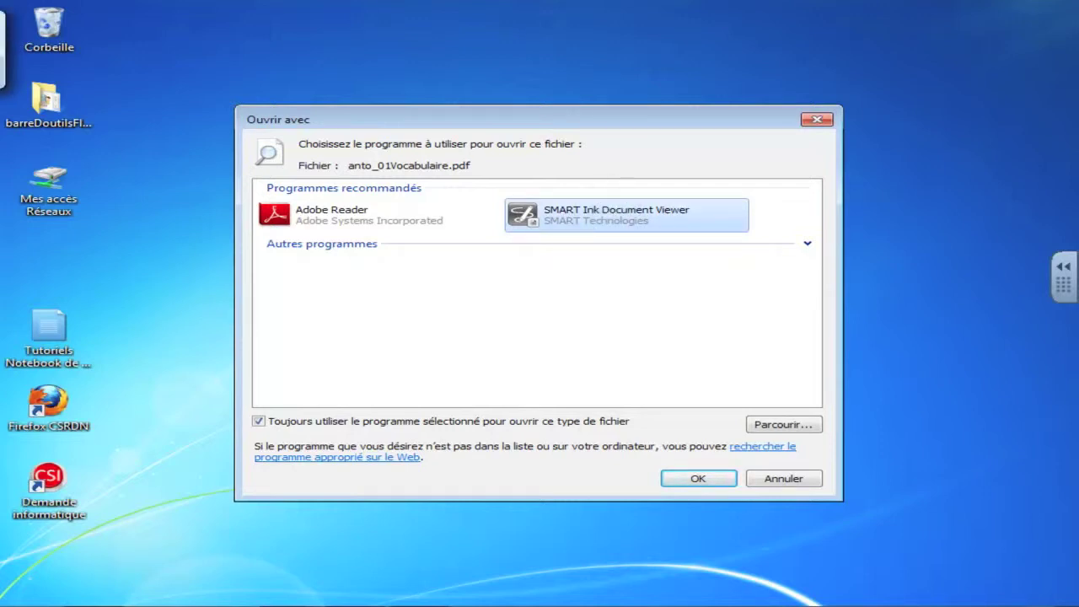
left_click(698, 478)
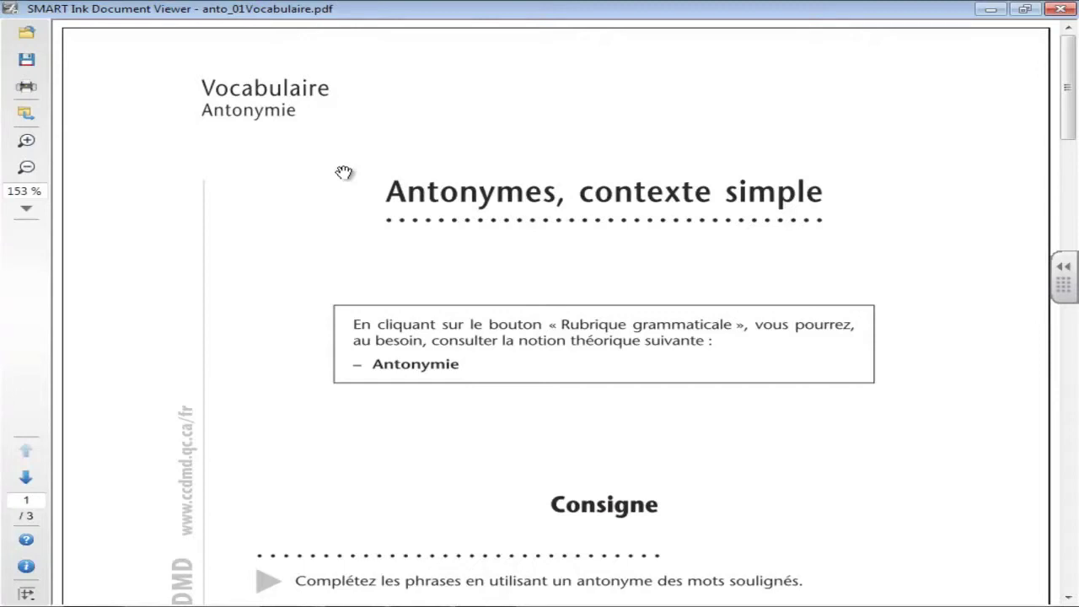
Step: Handwrite "distrait" in blue ink on the blank of the Exemple sentence under Consigne on page 1
scroll(344, 172, "down", 5)
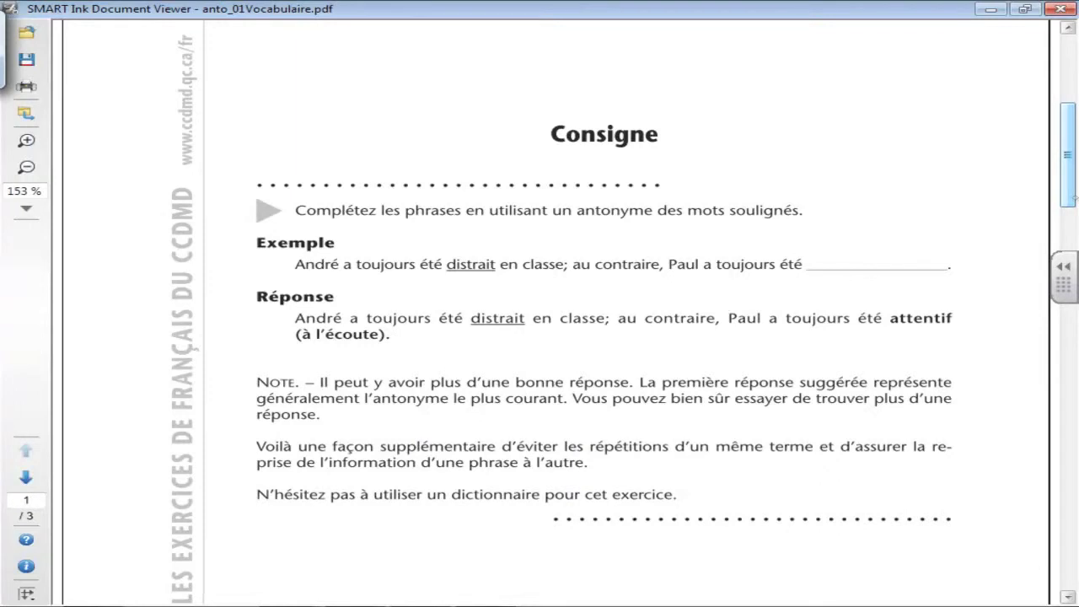
mouse_move(787, 289)
left_mouse_down()
mouse_move(835, 251)
mouse_move(822, 268)
mouse_move(874, 274)
mouse_move(908, 258)
mouse_move(1000, 267)
left_mouse_up()
left_click(878, 246)
mouse_move(937, 245)
left_mouse_down()
mouse_move(948, 242)
mouse_move(904, 241)
left_mouse_up()
left_click(854, 241)
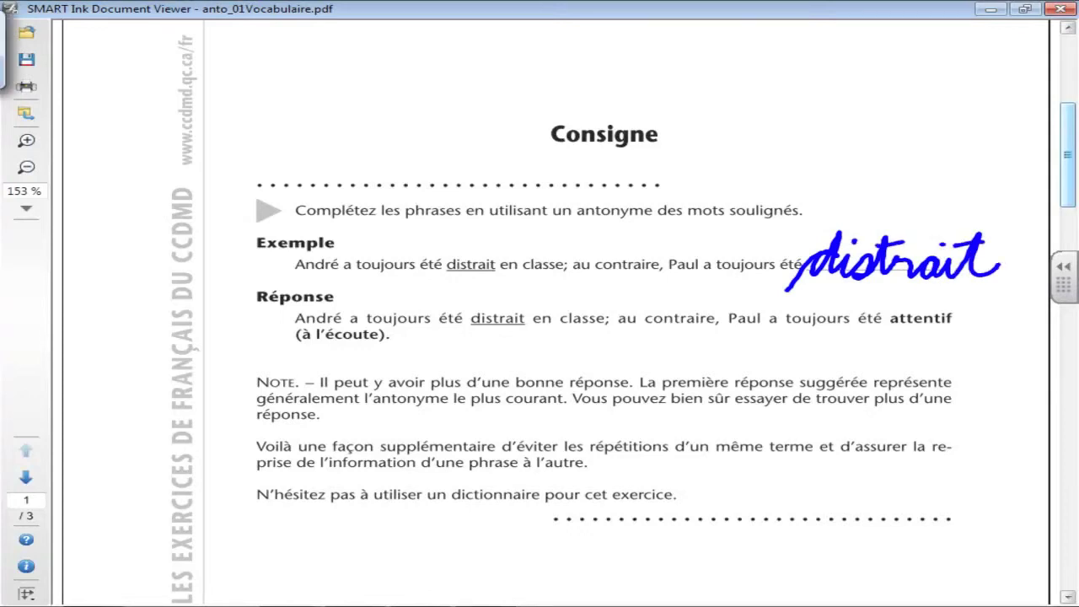
Step: Examine pages 1 and 2 to see whether the handwritten word stays attached to its sentence
scroll(556, 304, "down", 10)
scroll(556, 303, "down", 3)
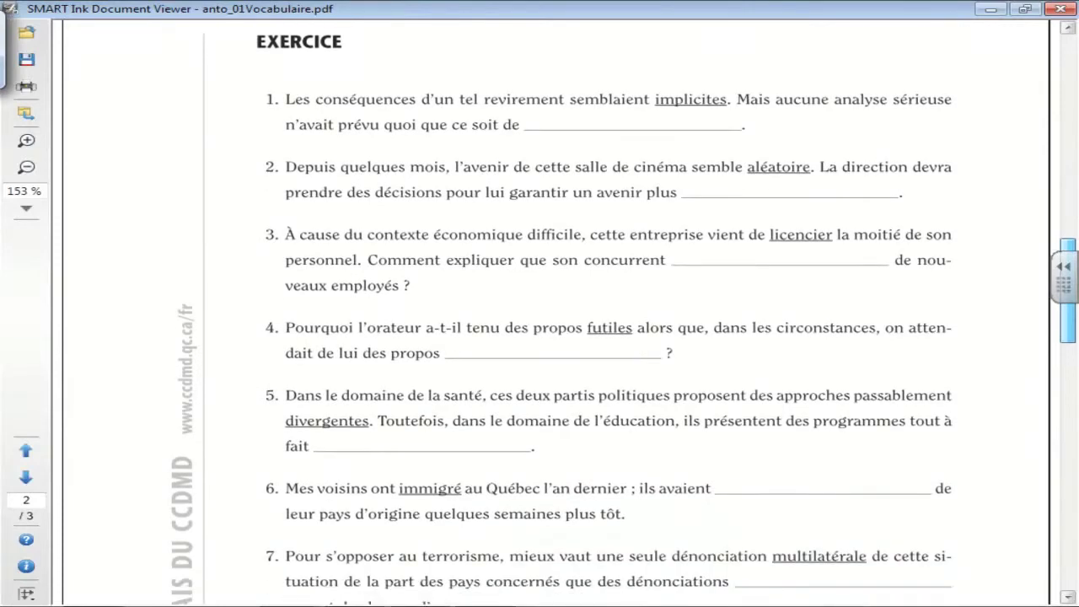
scroll(556, 303, "up", 1)
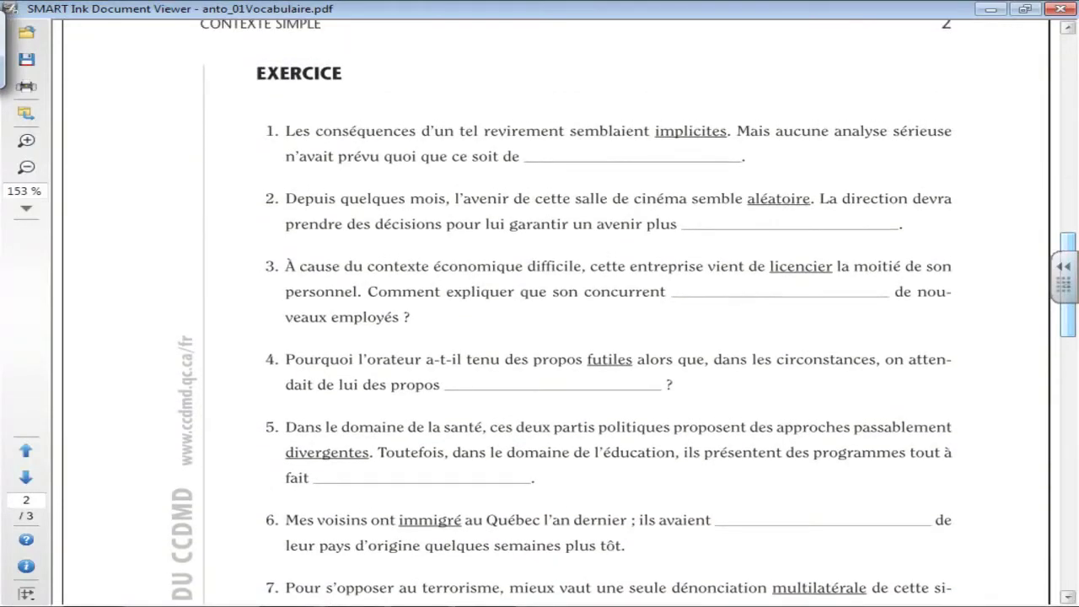
scroll(556, 303, "up", 10)
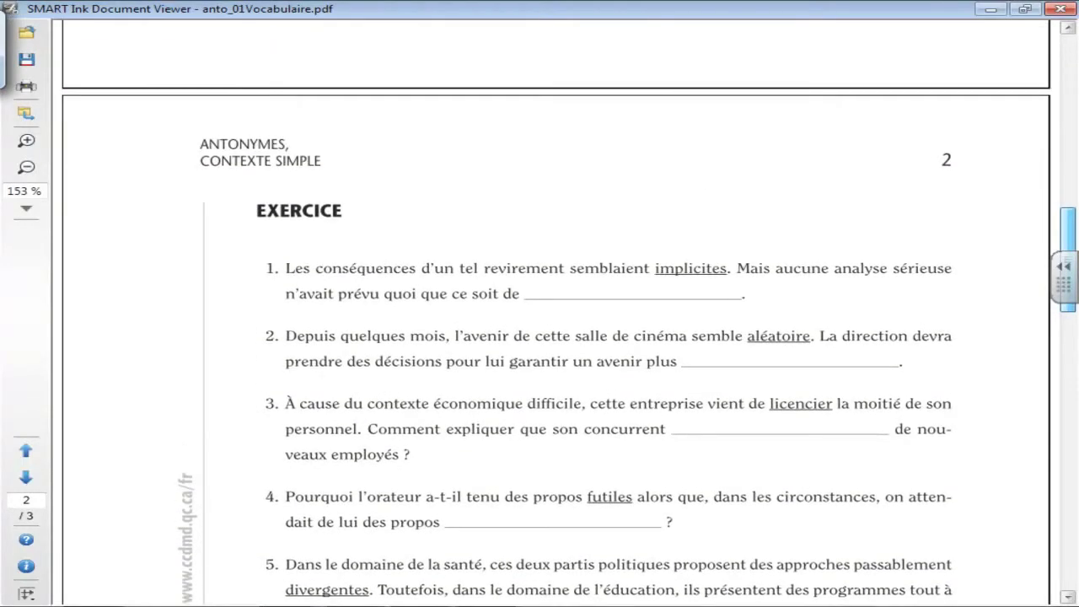
scroll(557, 311, "down", 12)
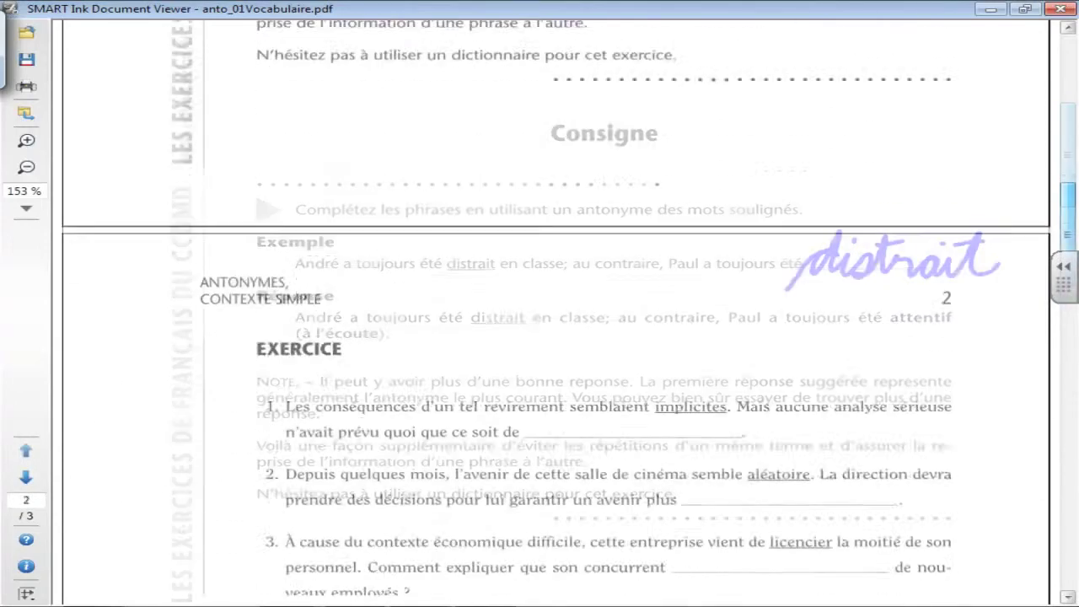
scroll(556, 311, "up", 5)
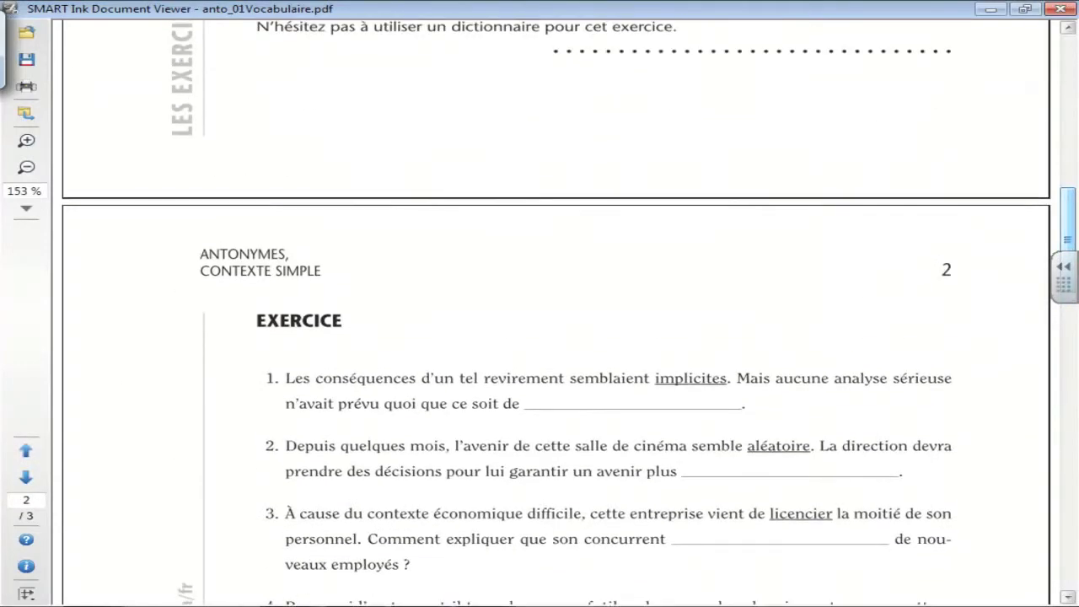